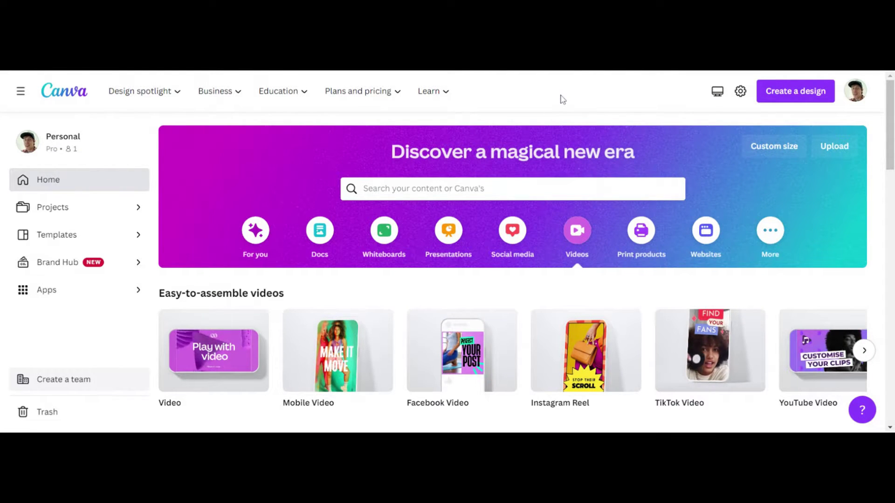
Step: Search Canva for 'photo slideshow'
scroll(563, 99, down, 4)
scroll(583, 242, up, 4)
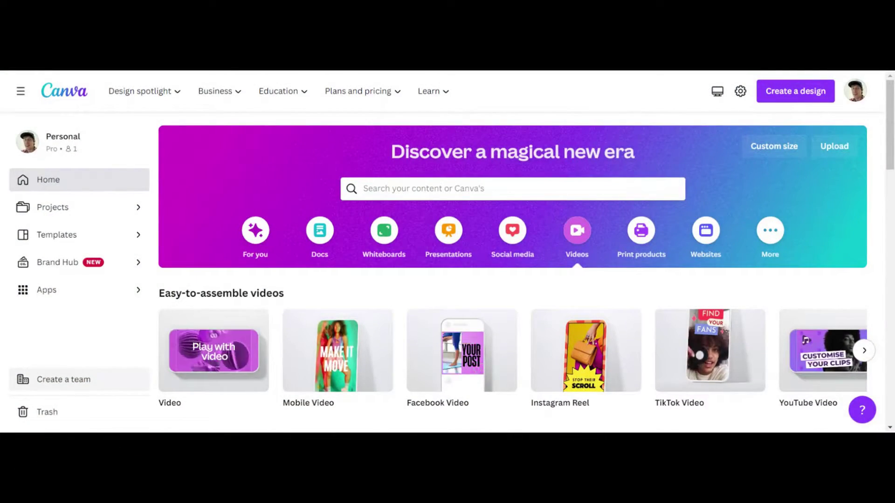
click(410, 192)
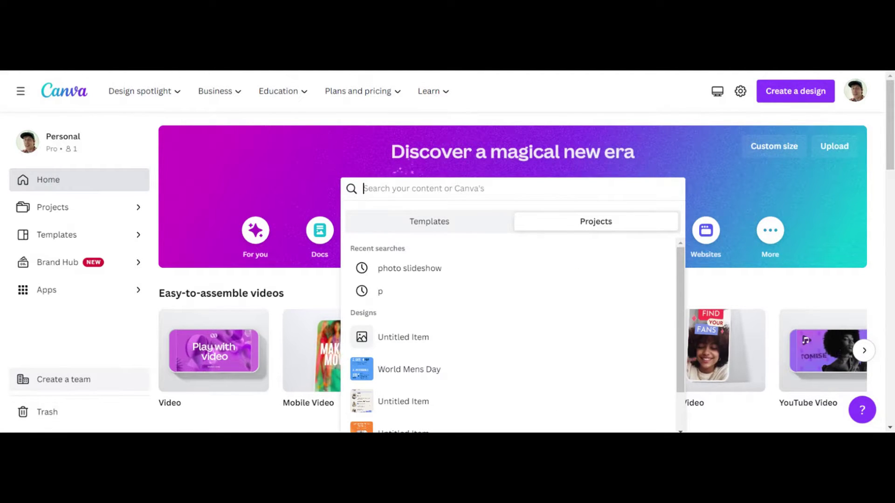
text(phot sli)
key(BackSpace)
key(BackSpace)
key(BackSpace)
key(BackSpace)
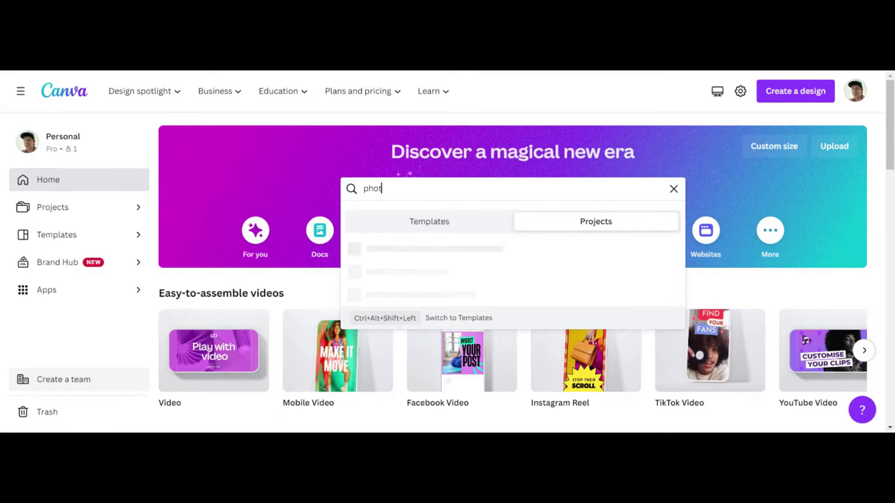
text(o slideshow)
key(Return)
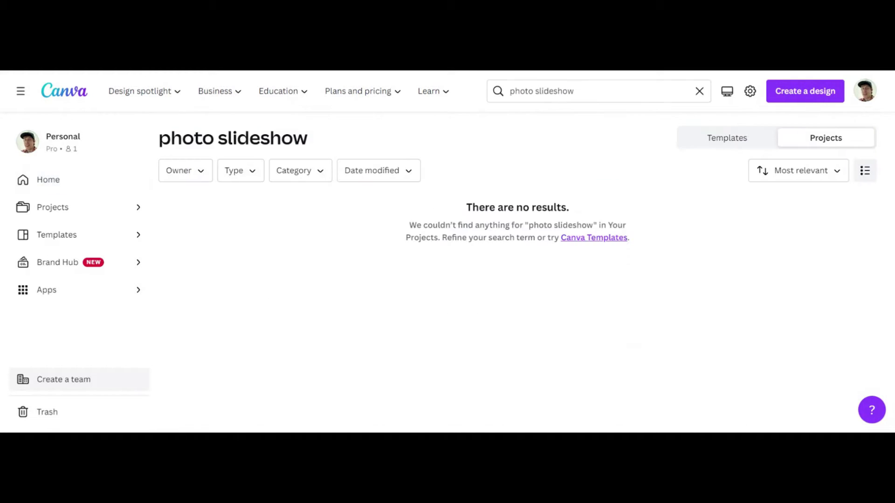
Step: Show template results and open the Blue Man Photocentric Memorial Slideshow preview
click(723, 142)
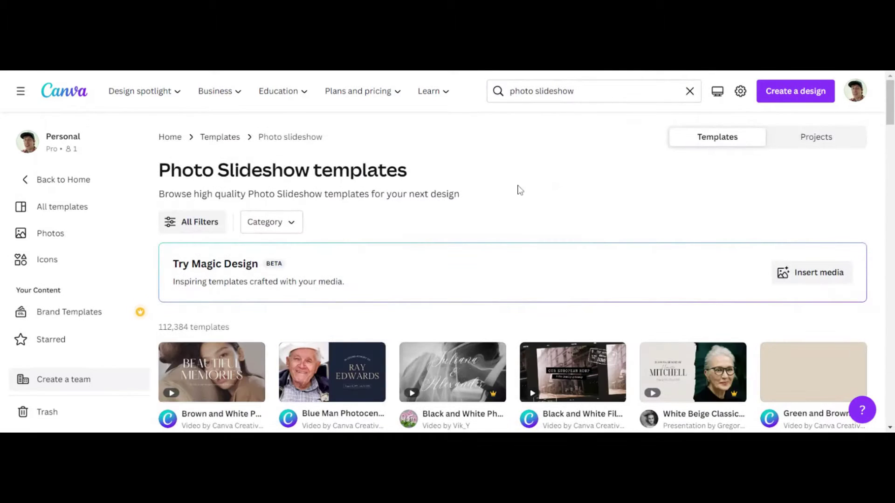
scroll(505, 196, down, 2)
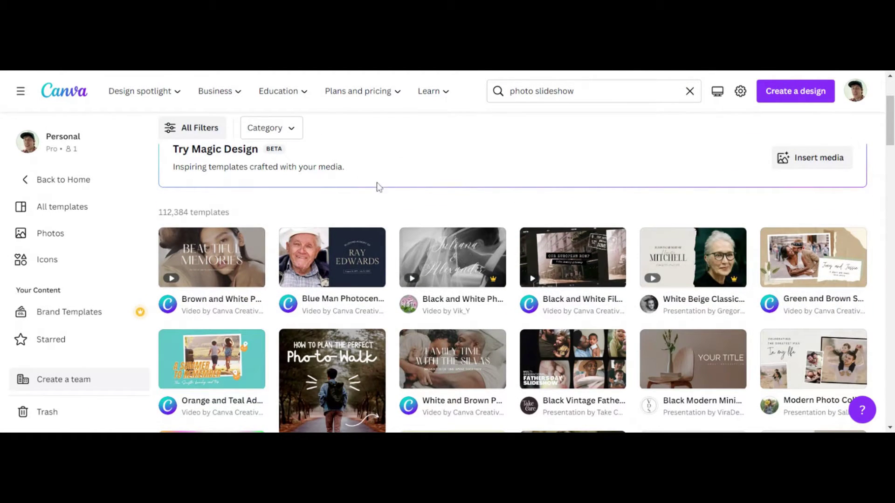
scroll(392, 189, down, 1)
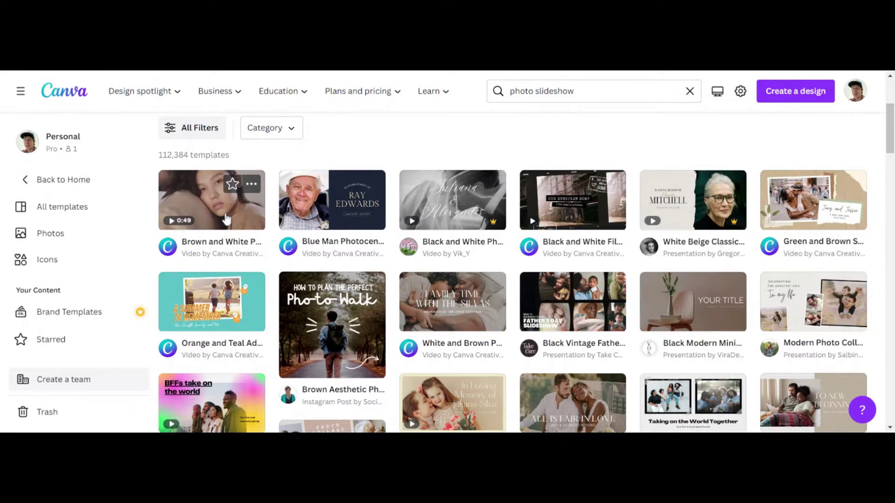
mouse_move(342, 216)
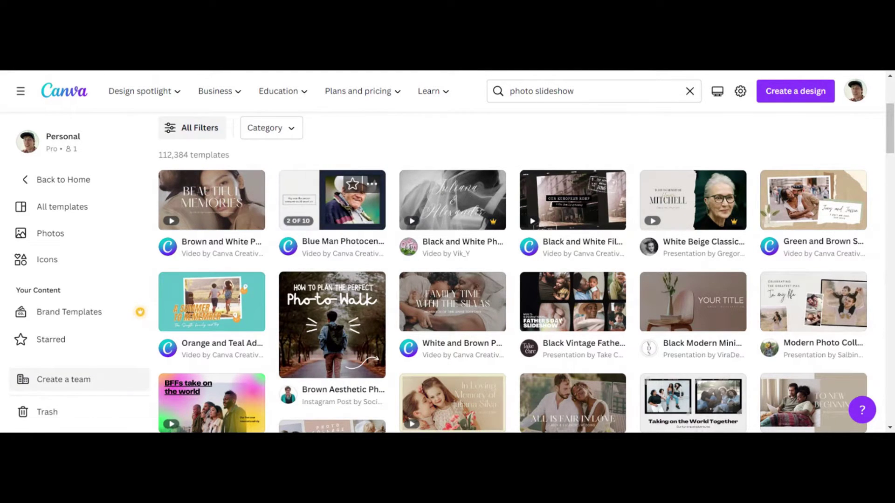
click(343, 216)
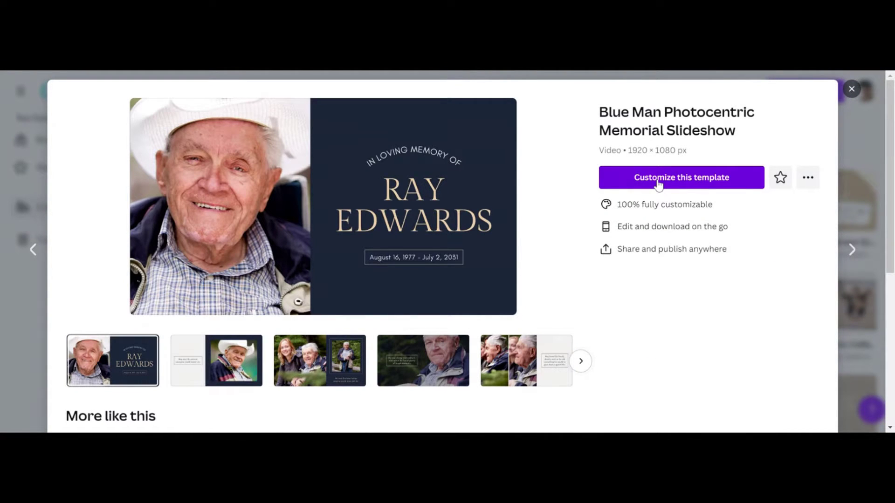
Step: Customize the Blue Man template, opening it as a 50-second video project of 5-second scenes
click(658, 185)
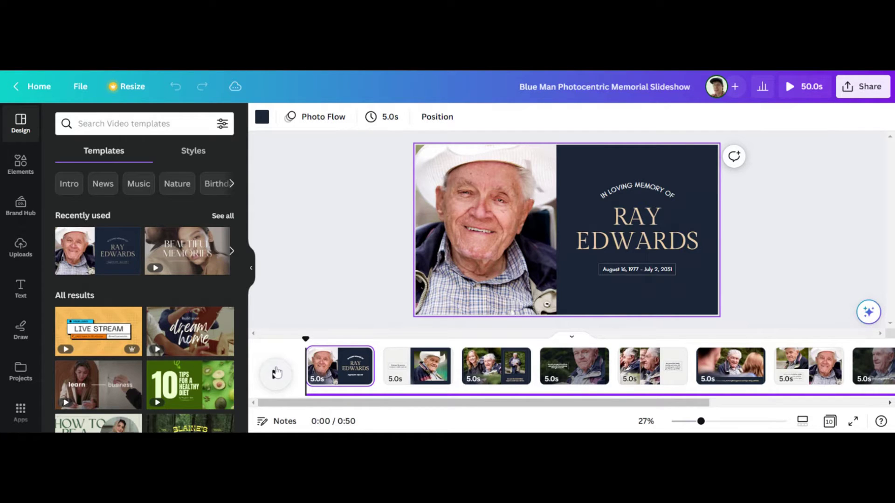
click(276, 373)
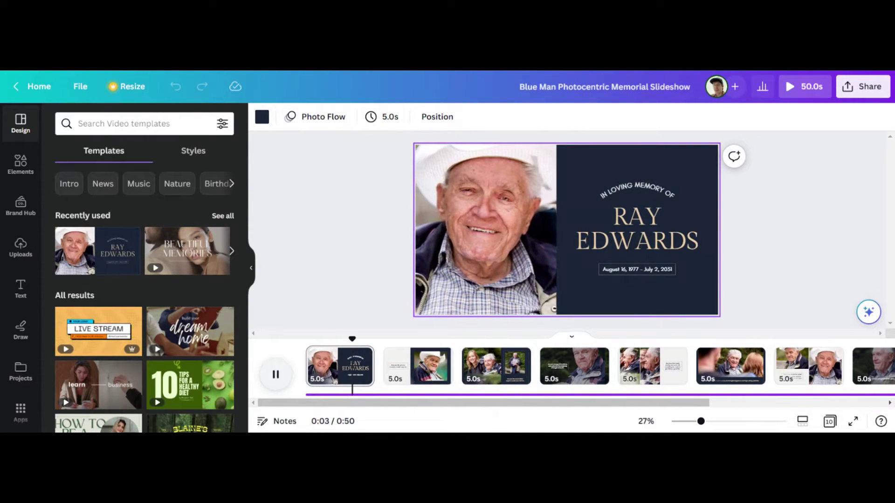
click(276, 374)
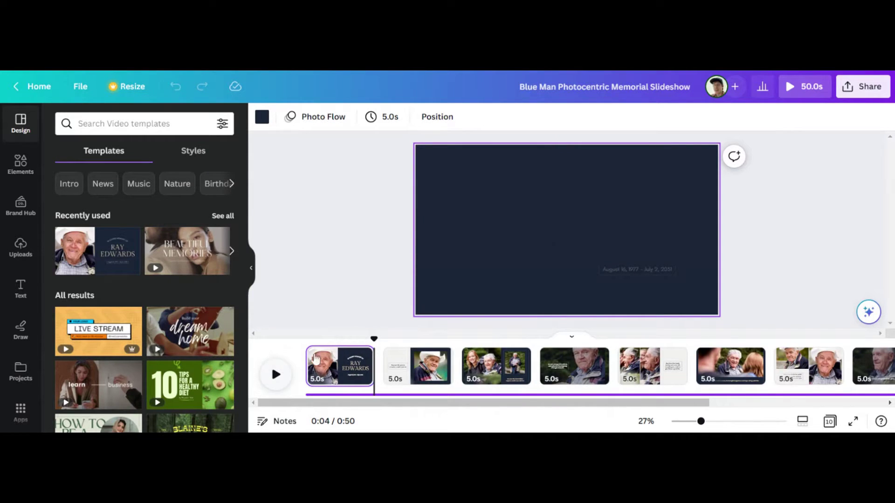
click(356, 394)
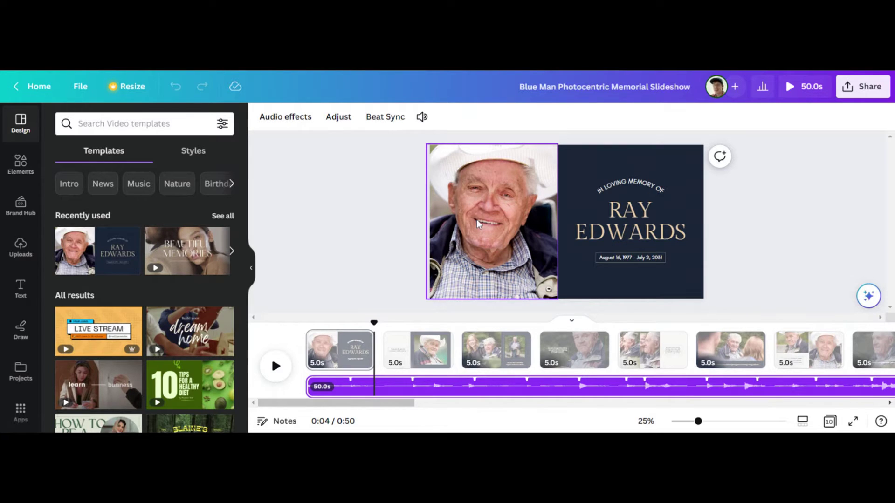
Step: Replace the first slide's portrait with the uploaded photo, placed left beside the title
click(487, 223)
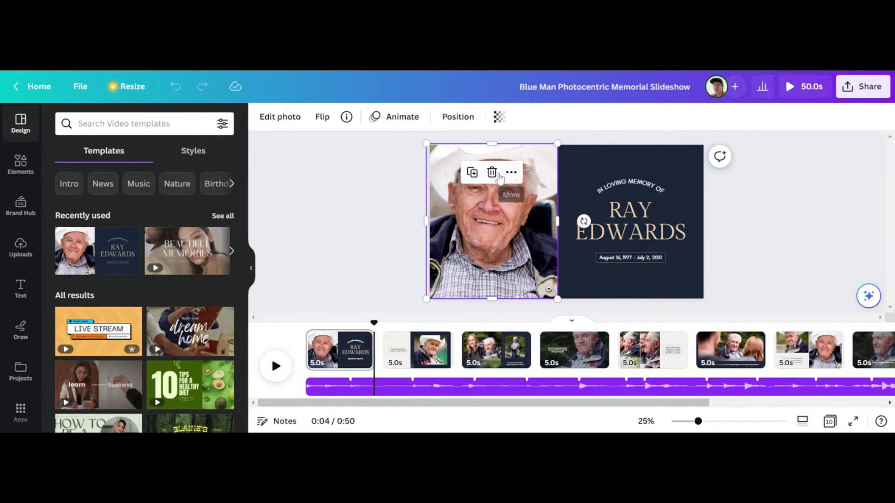
click(491, 173)
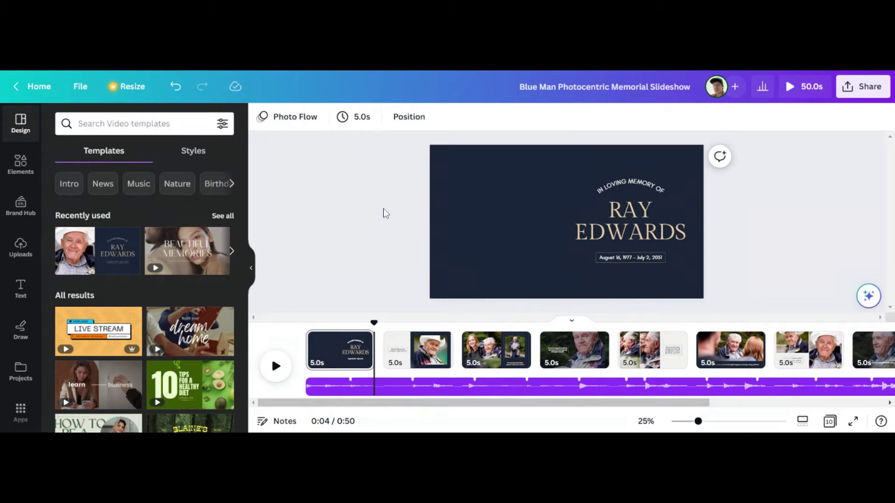
click(19, 247)
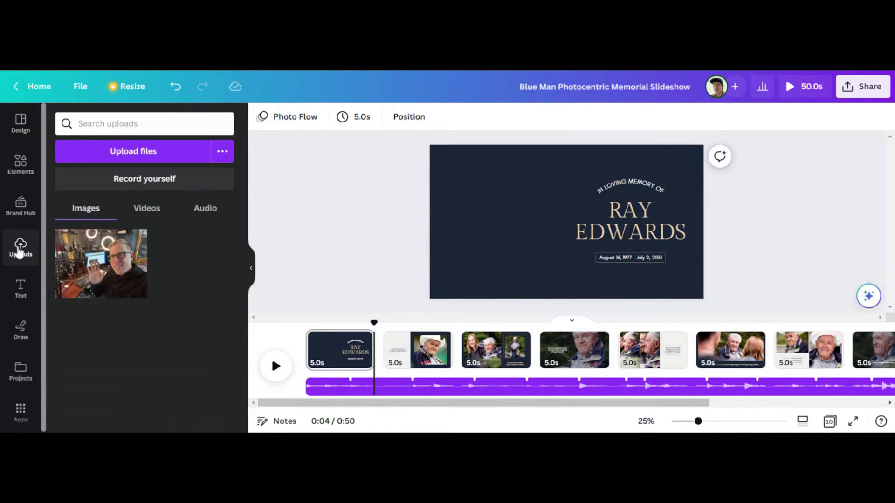
click(108, 265)
drag(556, 225, 482, 218)
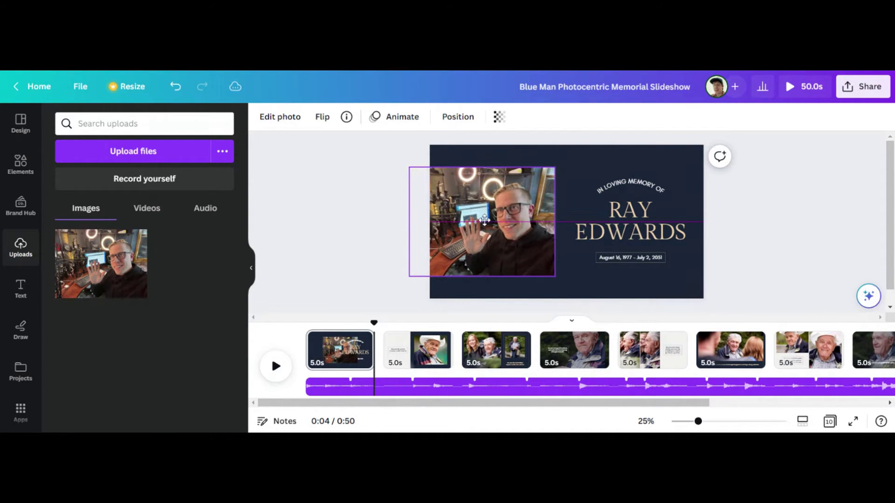
Step: Rename the title text from RAY EDWARDS to CHRIS
click(641, 214)
click(641, 214)
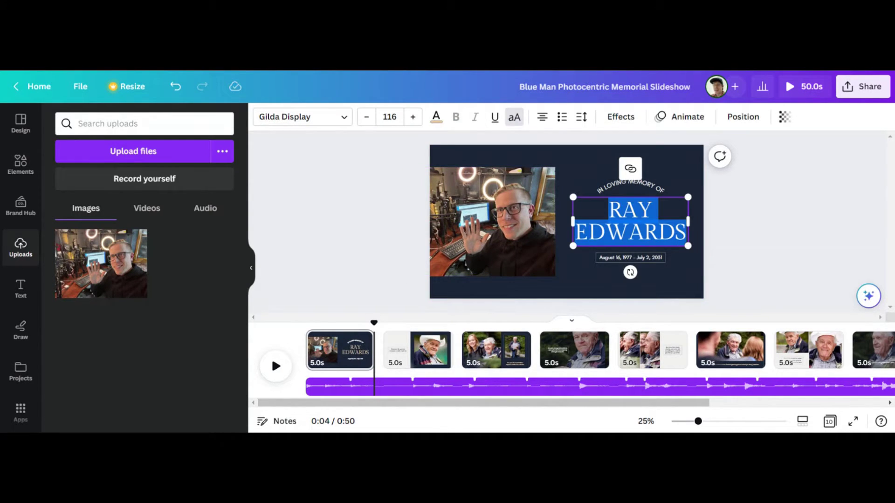
text(CHRIS)
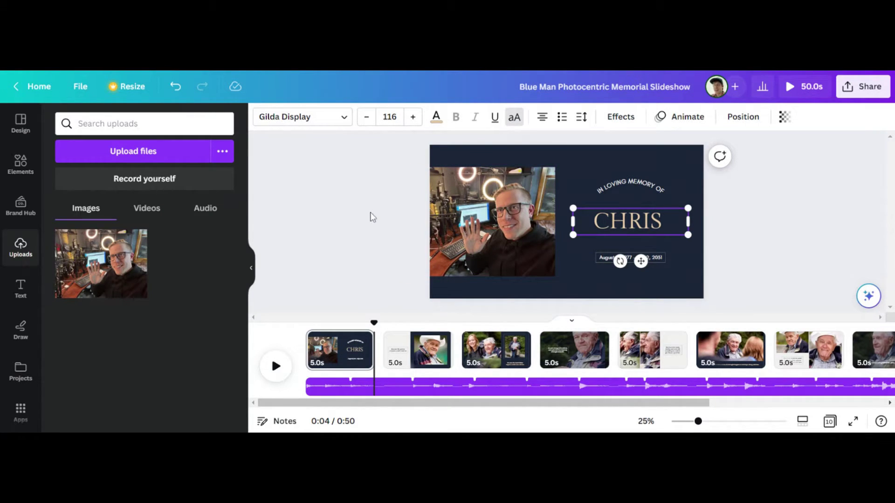
click(372, 217)
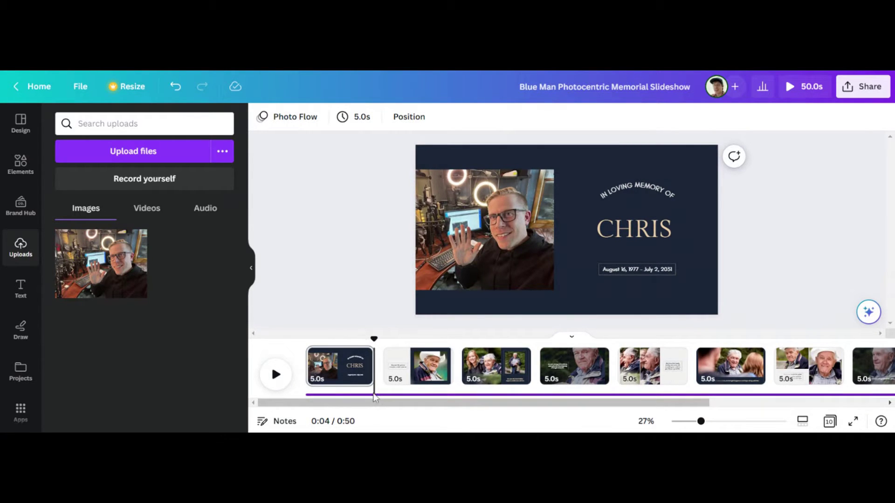
Step: Rewrite the second slide's caption as 'chris was teh coolest dude ever', then go to page 6
click(356, 394)
click(430, 367)
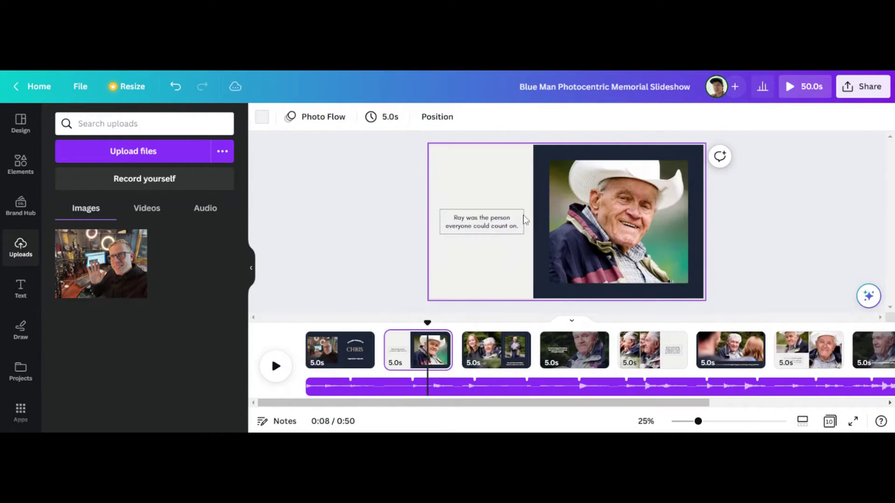
double_click(501, 224)
text(chris was teh coolest)
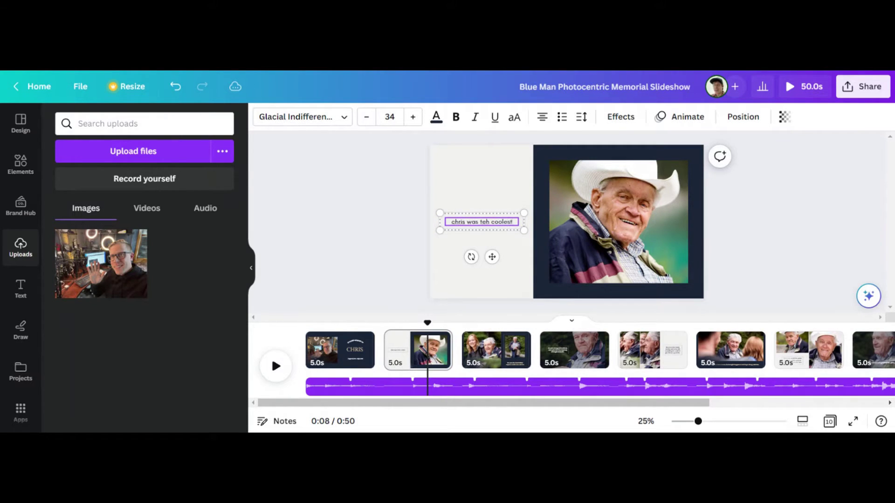
text( dude ever)
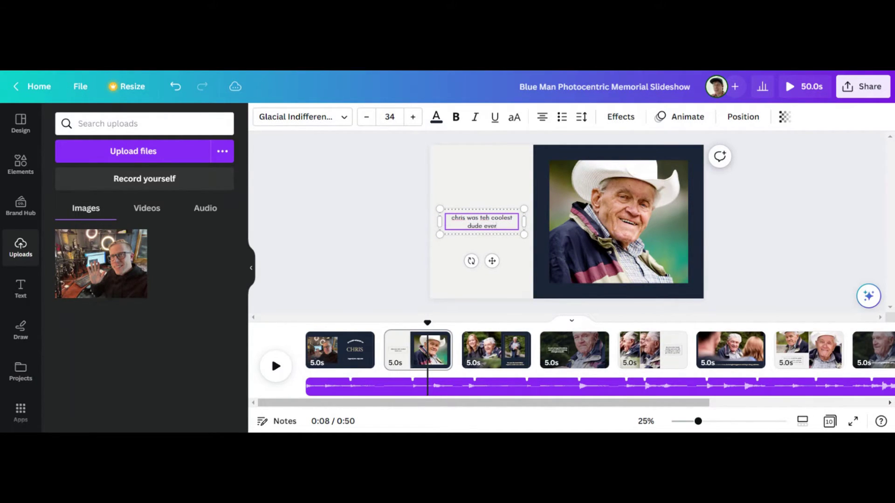
click(371, 207)
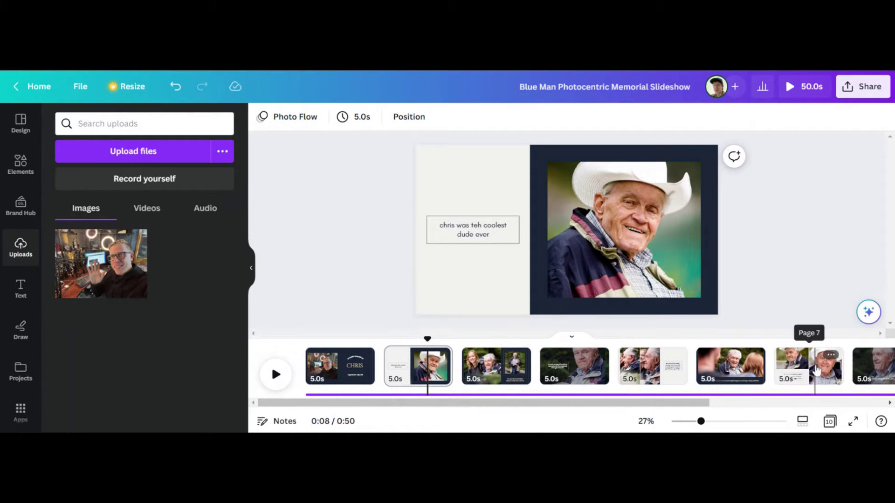
click(735, 378)
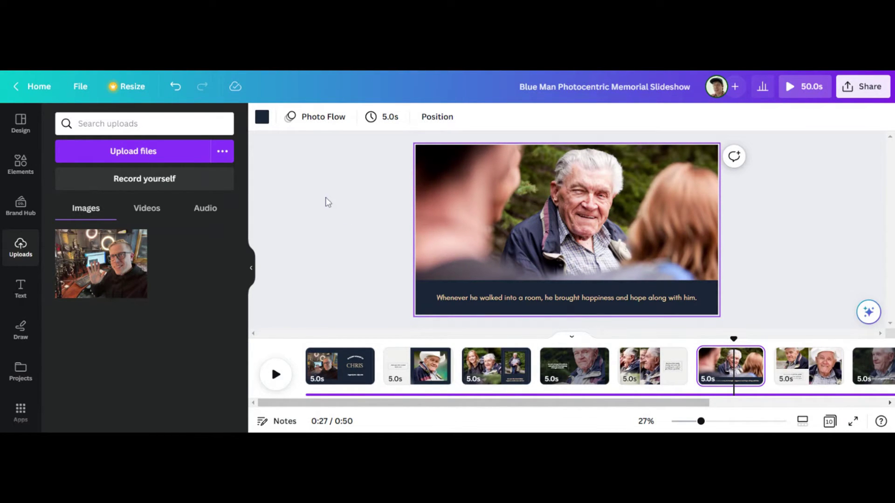
Step: Return home, rerun the recent 'photo slideshow' search, and browse the 112,384 template results
click(48, 86)
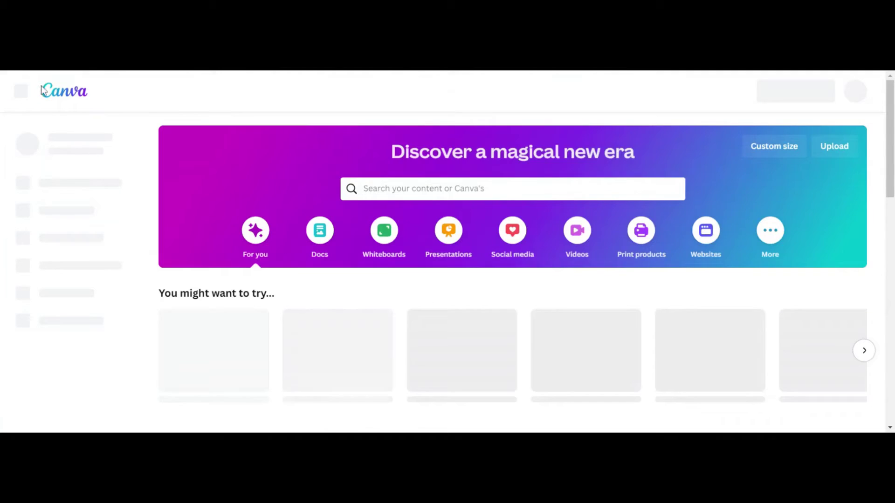
click(408, 187)
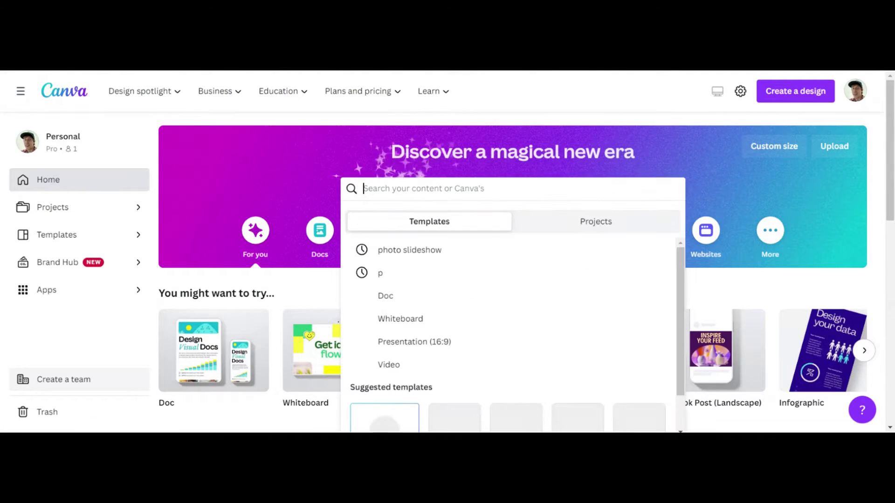
click(398, 256)
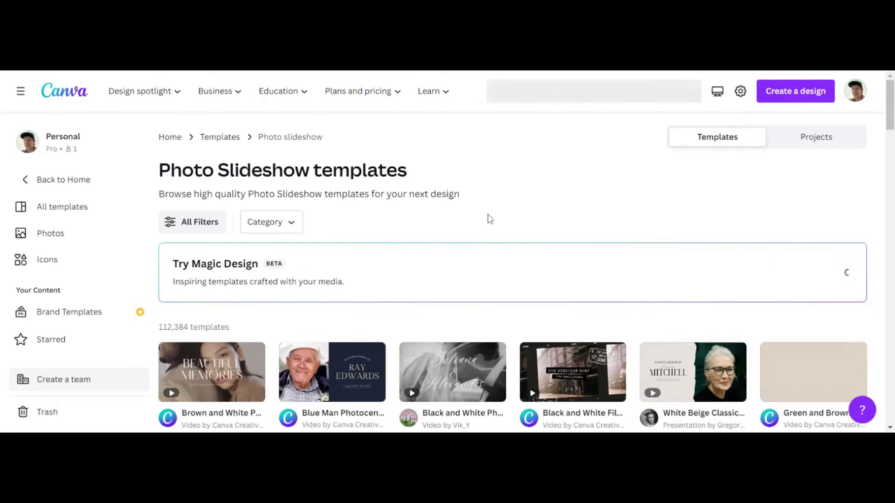
scroll(463, 254, down, 2)
scroll(463, 254, down, 3)
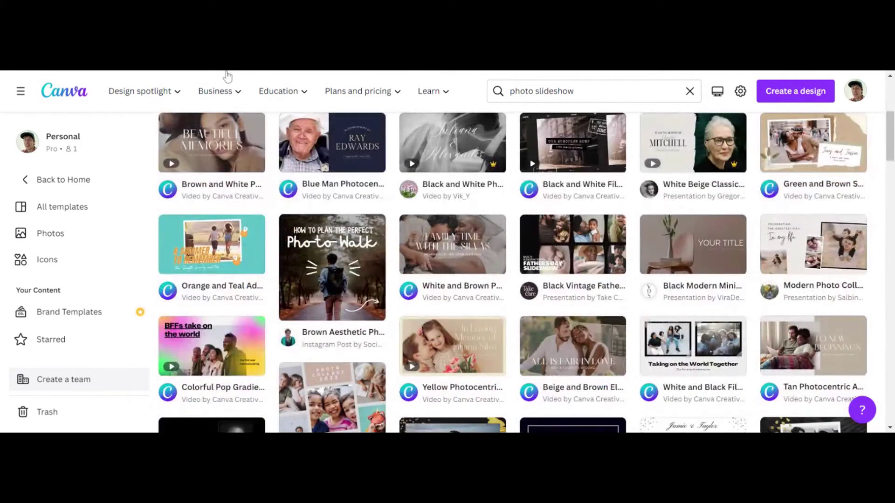
scroll(591, 273, down, 4)
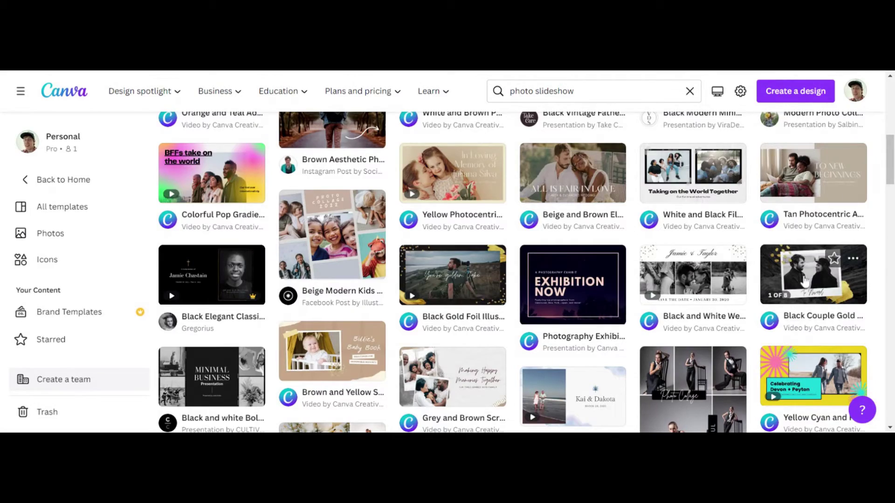
scroll(653, 285, down, 4)
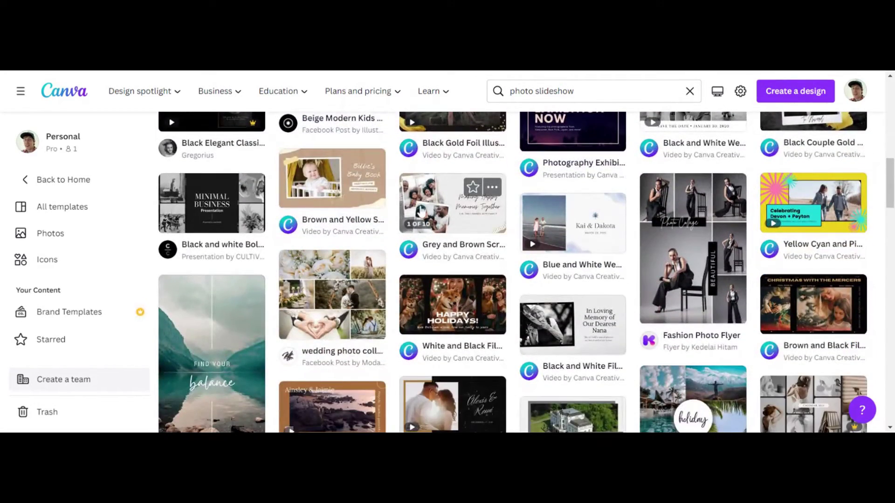
scroll(317, 215, down, 3)
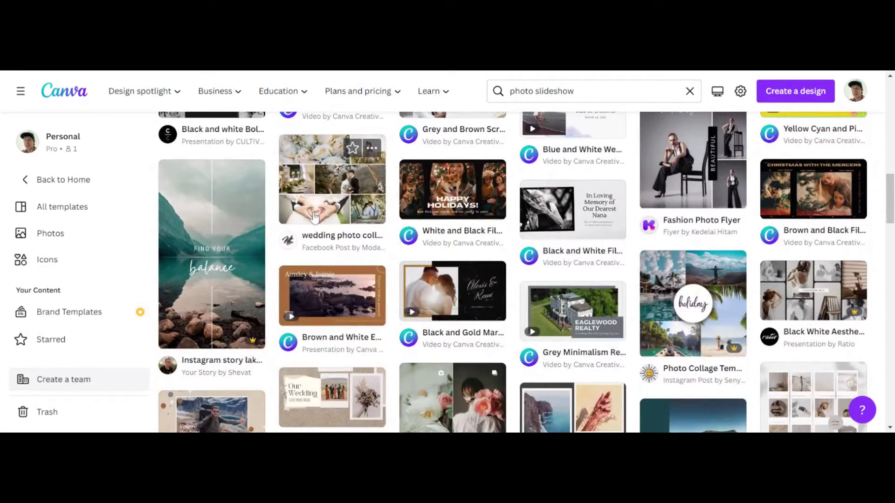
scroll(315, 213, down, 4)
scroll(315, 213, up, 10)
scroll(315, 213, up, 5)
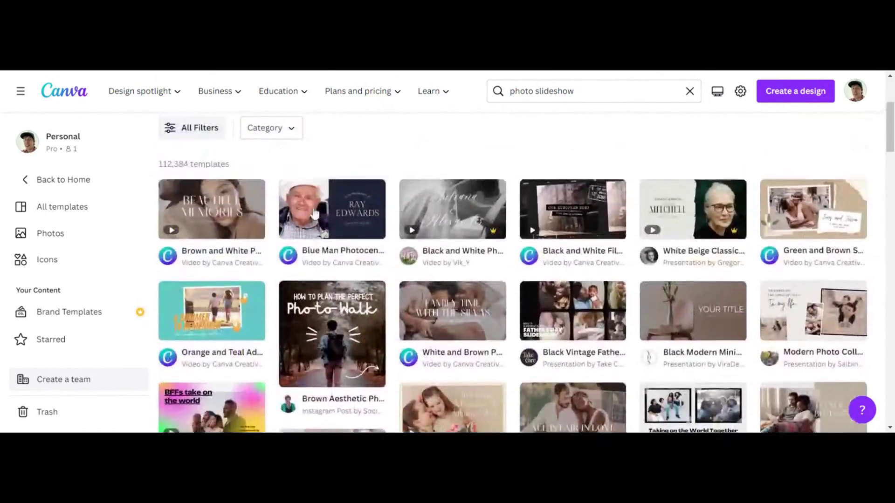